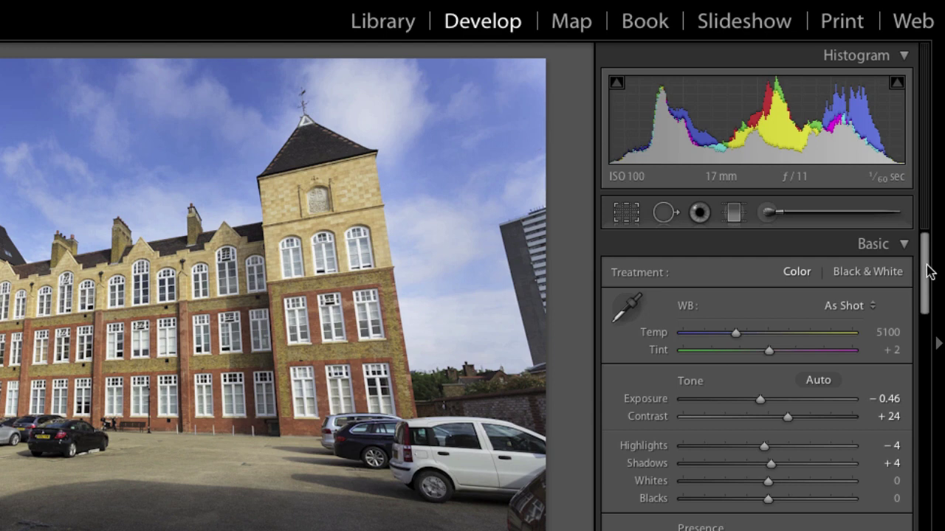
Scroll the right panel to show the Basic settings (Exposure −0.46, Contrast +24, Clarity +15, Vibrance +18)
{"action": "scroll", "coordinate": [930, 279], "scroll_direction": "down", "scroll_amount": 2}
Scroll the right panel down to the Lens Corrections Manual Transform sliders
{"action": "left_click_drag", "start_coordinate": [929, 279], "coordinate": [927, 453]}
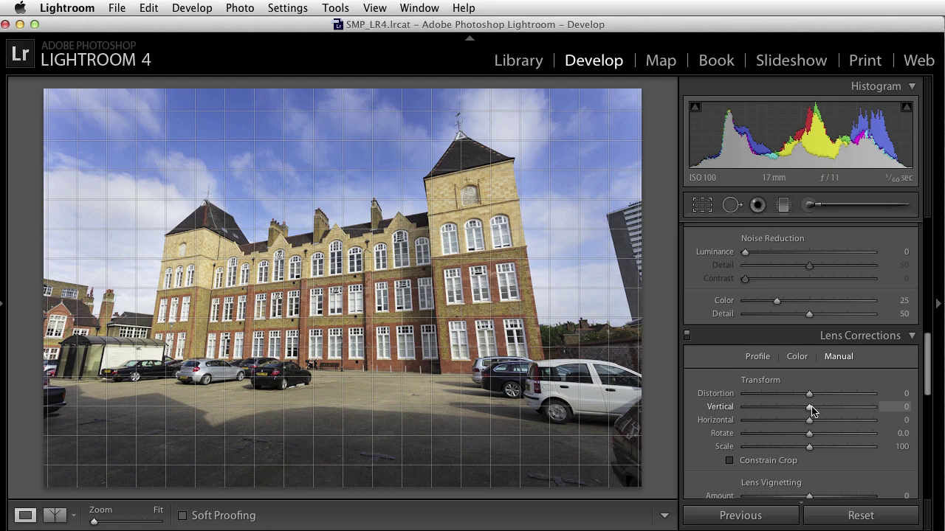
Set the Vertical transform to about −45 to straighten the building's leaning walls
{"action": "left_click_drag", "start_coordinate": [808, 411], "coordinate": [774, 404]}
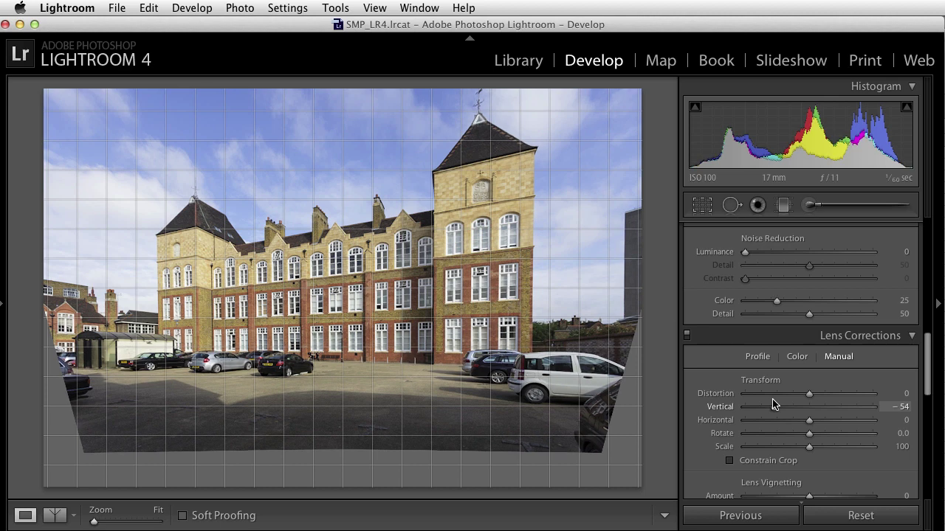
{"action": "mouse_move", "coordinate": [775, 404]}
{"action": "left_mouse_down"}
{"action": "mouse_move", "coordinate": [788, 406]}
{"action": "mouse_move", "coordinate": [765, 403]}
{"action": "mouse_move", "coordinate": [789, 413]}
{"action": "mouse_move", "coordinate": [771, 410]}
{"action": "mouse_move", "coordinate": [778, 412]}
{"action": "left_mouse_up"}
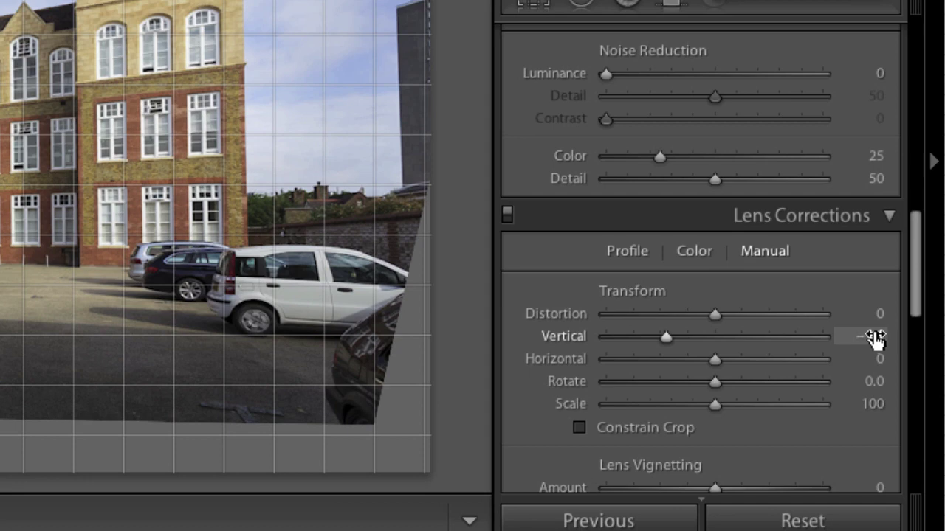
Enter −50 as the Vertical transform value
{"action": "left_click", "coordinate": [904, 407]}
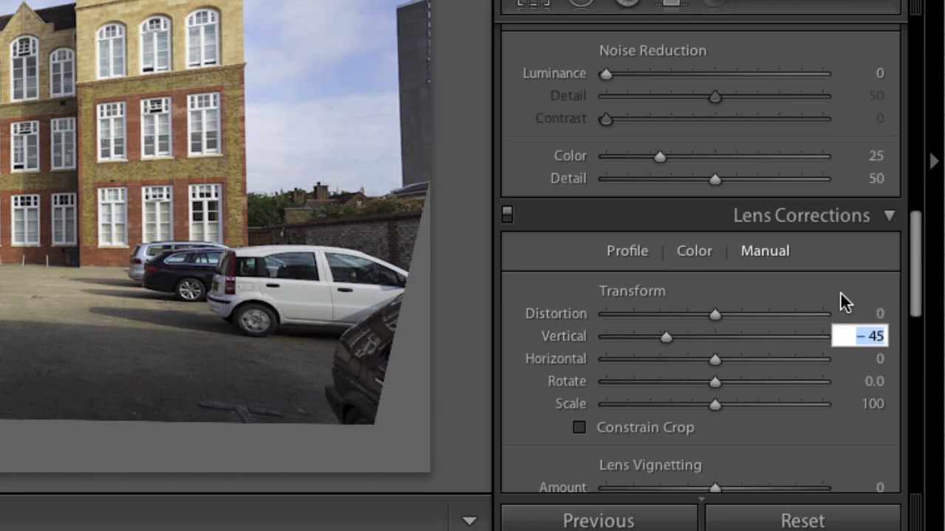
{"action": "type", "text": "-"}
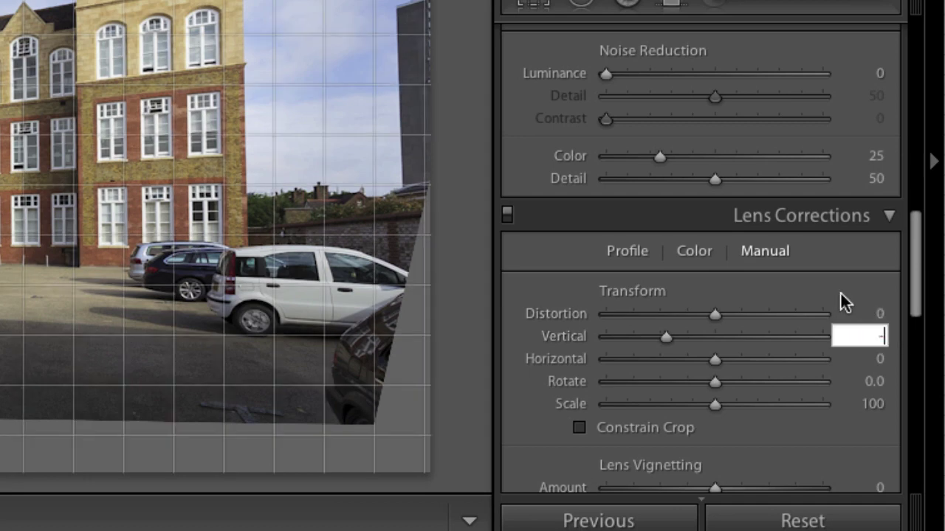
{"action": "type", "text": "50"}
{"action": "key", "text": "Return"}
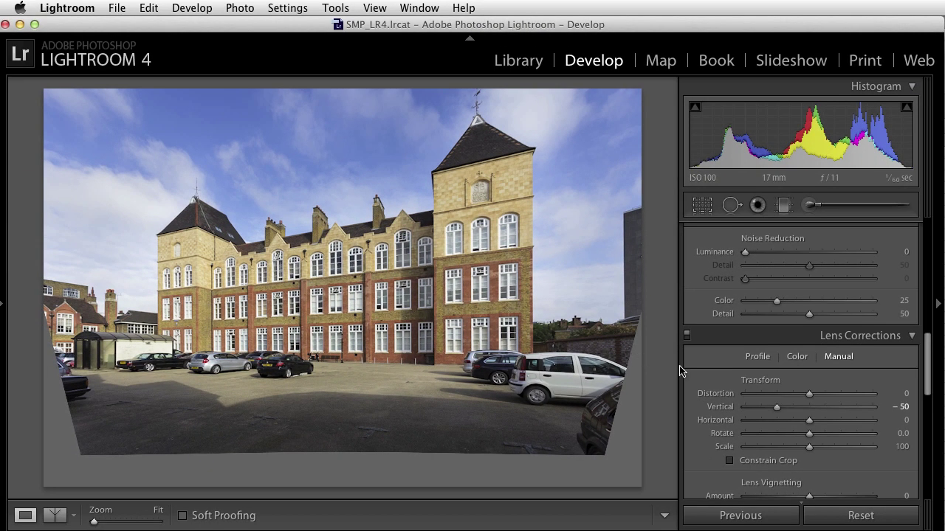
{"action": "key", "text": "Tab"}
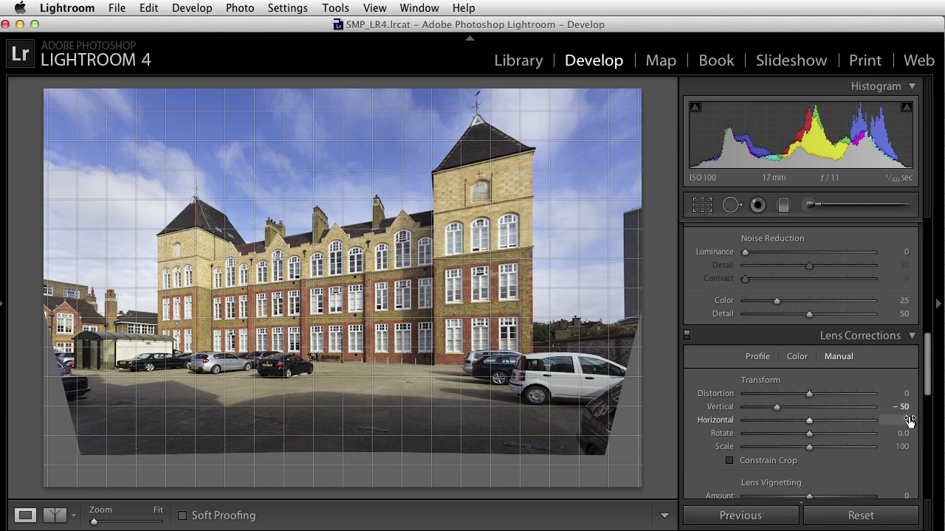
Try a Vertical value of −52, then return it to −50
{"action": "left_click", "coordinate": [907, 408]}
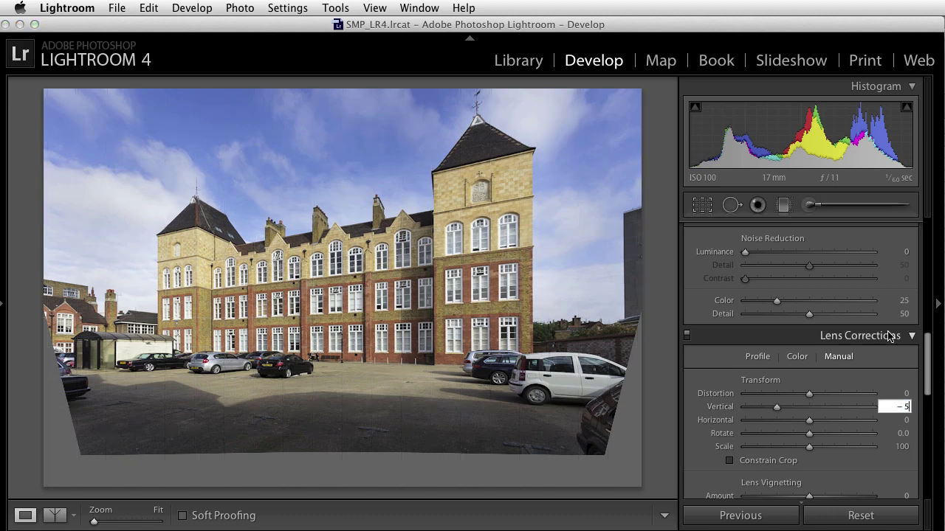
{"action": "type", "text": "-52"}
{"action": "key", "text": "Return"}
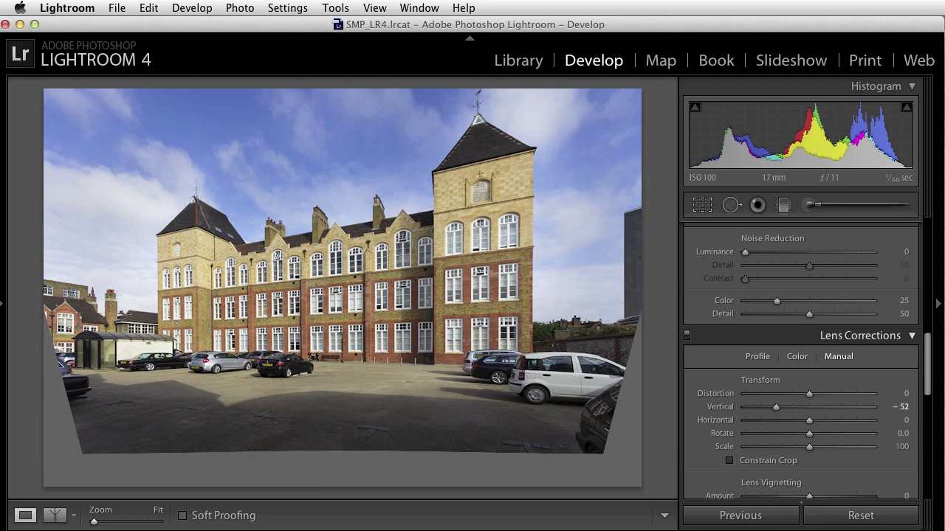
{"action": "left_click", "coordinate": [896, 408]}
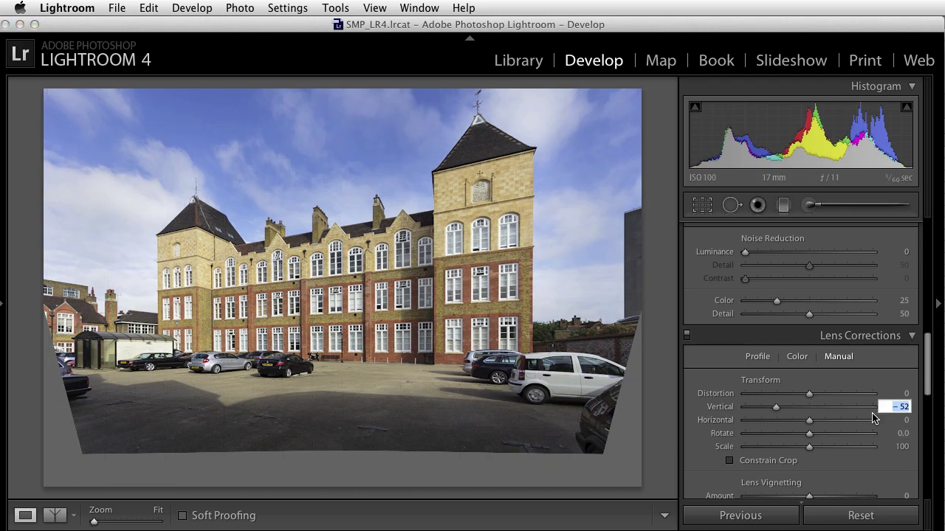
{"action": "type", "text": "-50"}
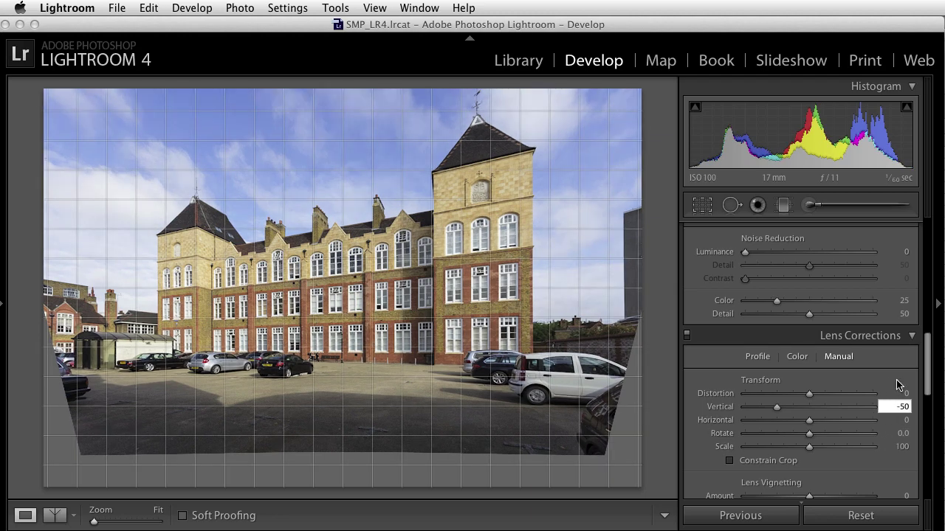
{"action": "key", "text": "Return"}
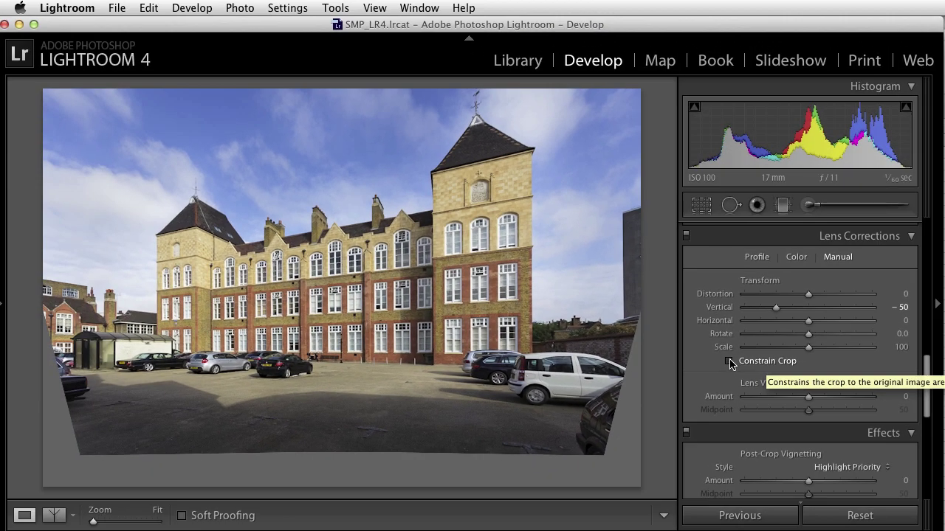
{"action": "left_click", "coordinate": [729, 362]}
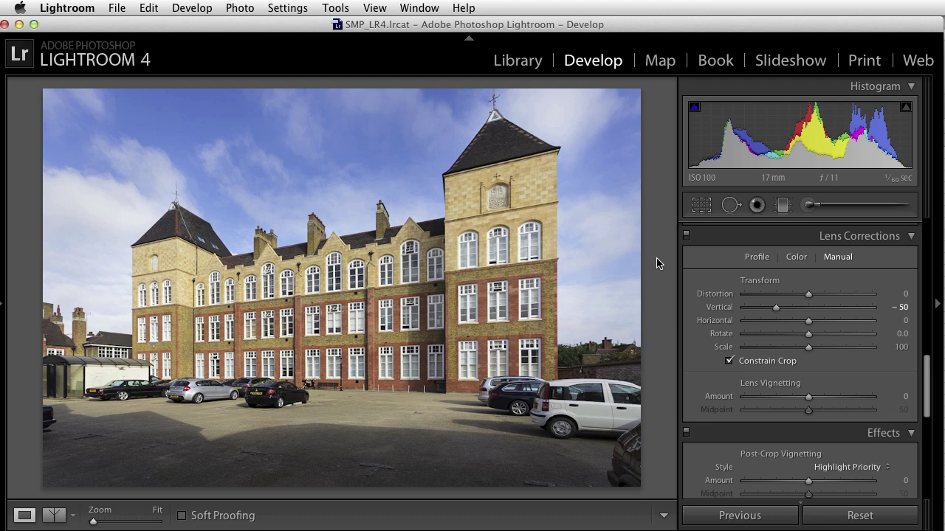
{"action": "left_click", "coordinate": [493, 118]}
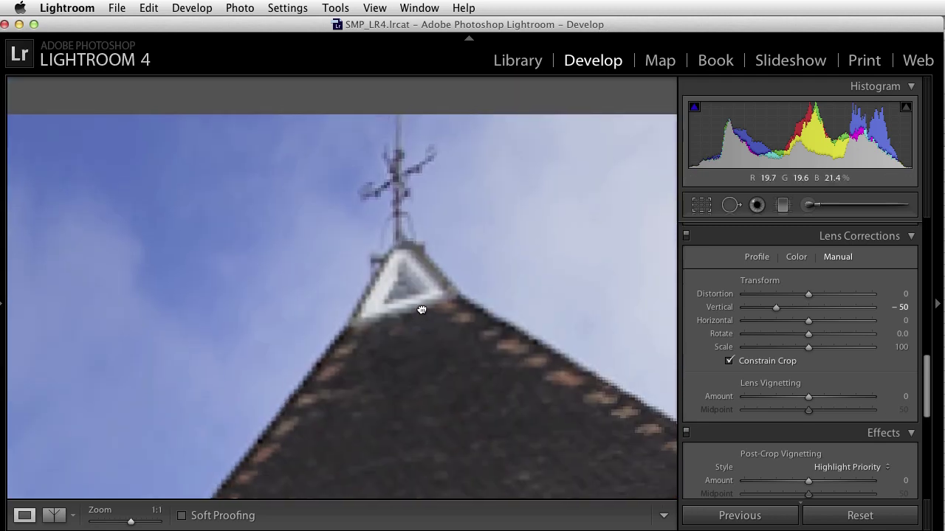
{"action": "left_click_drag", "start_coordinate": [430, 279], "coordinate": [381, 299]}
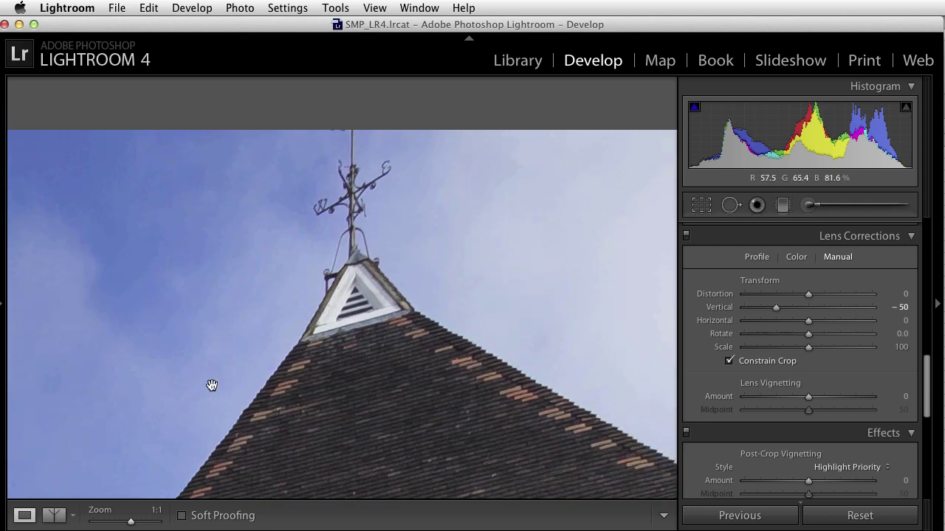
{"action": "left_click_drag", "start_coordinate": [131, 524], "coordinate": [93, 521]}
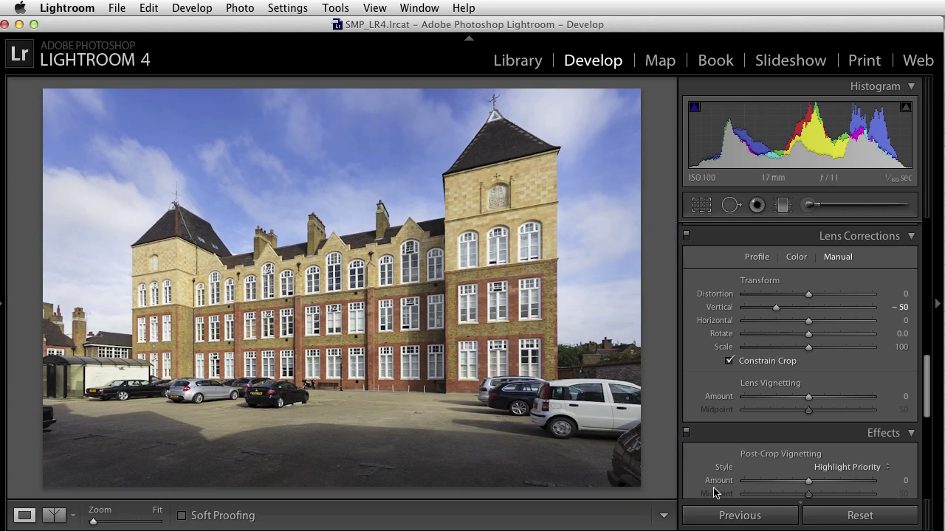
{"action": "key", "text": "super+z"}
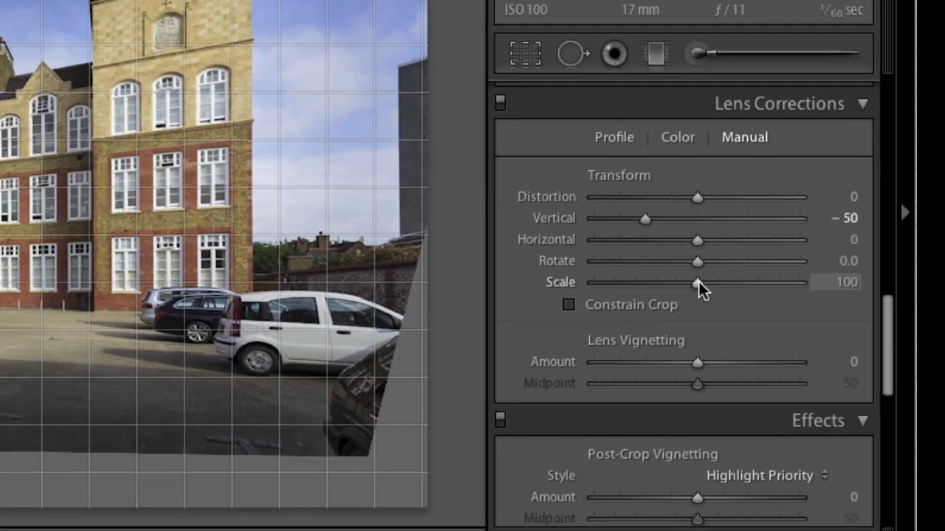
Lower the Scale transform to about 80, then raise it to 85
{"action": "left_click_drag", "start_coordinate": [611, 233], "coordinate": [614, 234]}
{"action": "left_click_drag", "start_coordinate": [809, 353], "coordinate": [782, 353]}
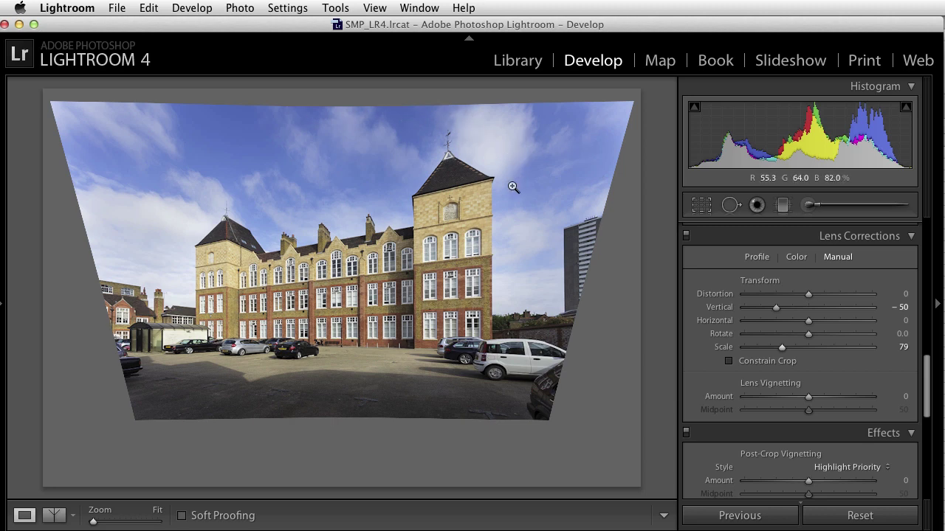
{"action": "left_click", "coordinate": [782, 348]}
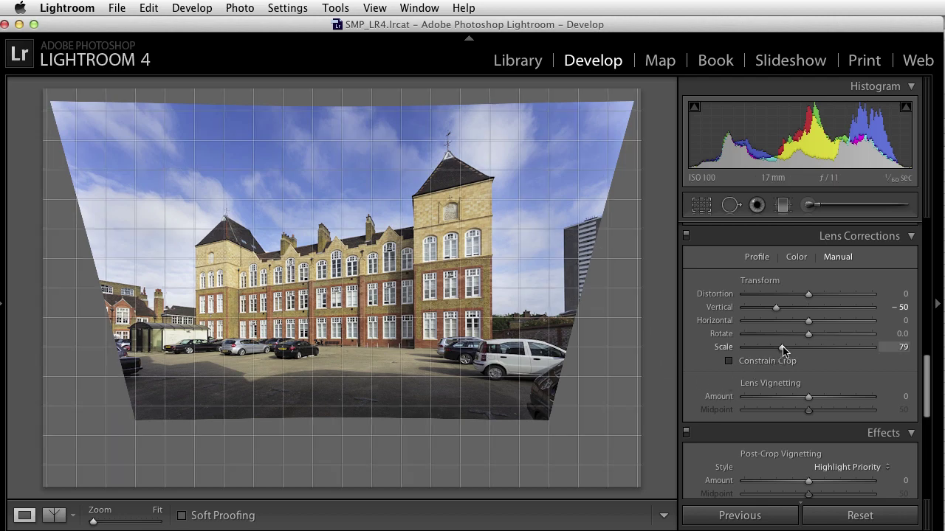
{"action": "left_click_drag", "start_coordinate": [783, 350], "coordinate": [786, 348]}
Start a crop on the photo and unlock the aspect ratio for a free crop
{"action": "left_click", "coordinate": [702, 206]}
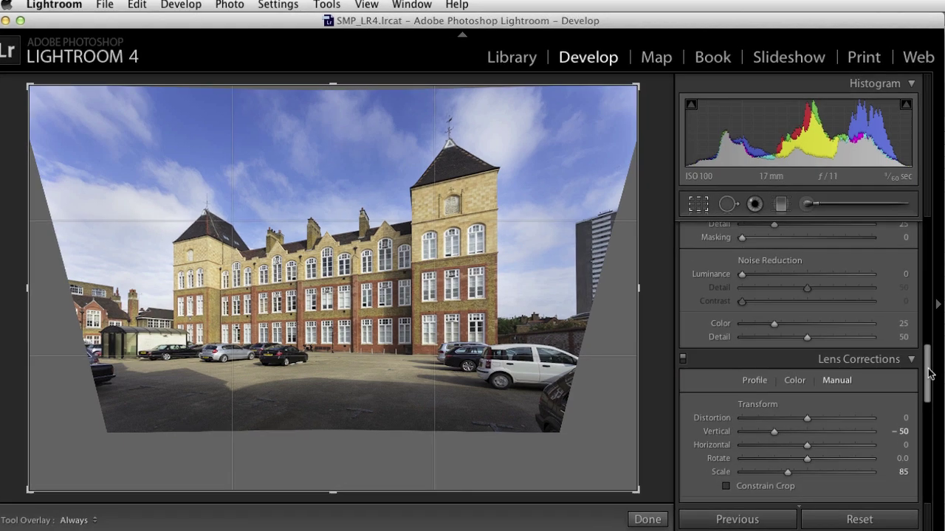
{"action": "left_click_drag", "start_coordinate": [928, 373], "coordinate": [926, 229]}
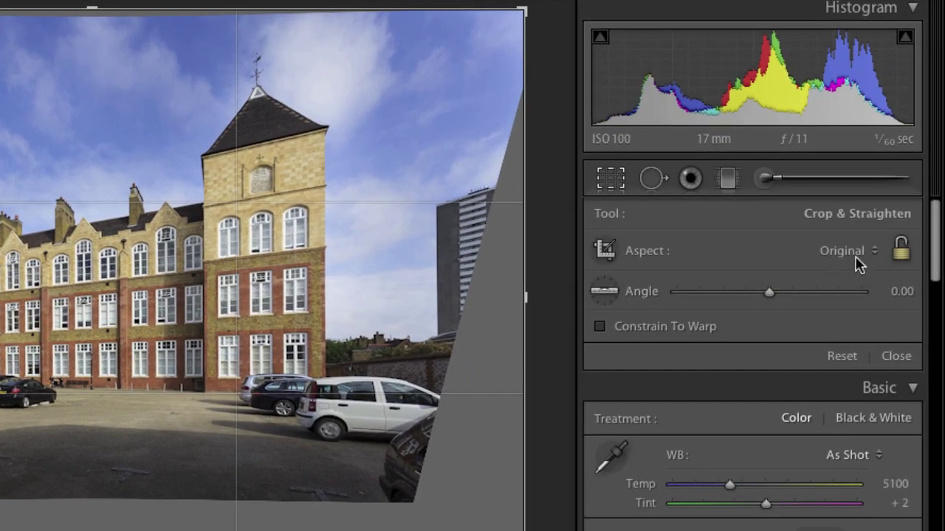
{"action": "left_click", "coordinate": [901, 251]}
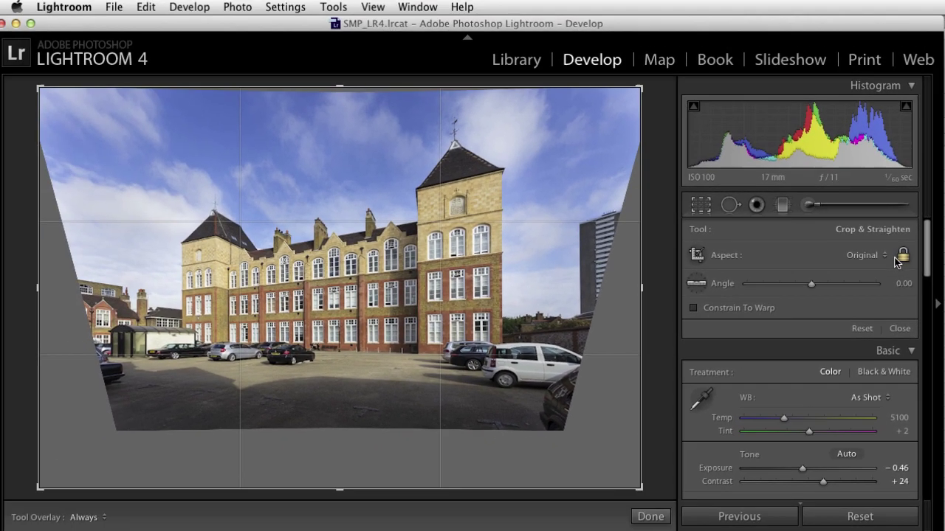
Pull the crop corners in and reposition the photo to exclude the grey wedges, then apply the crop
{"action": "left_click_drag", "start_coordinate": [638, 489], "coordinate": [623, 454]}
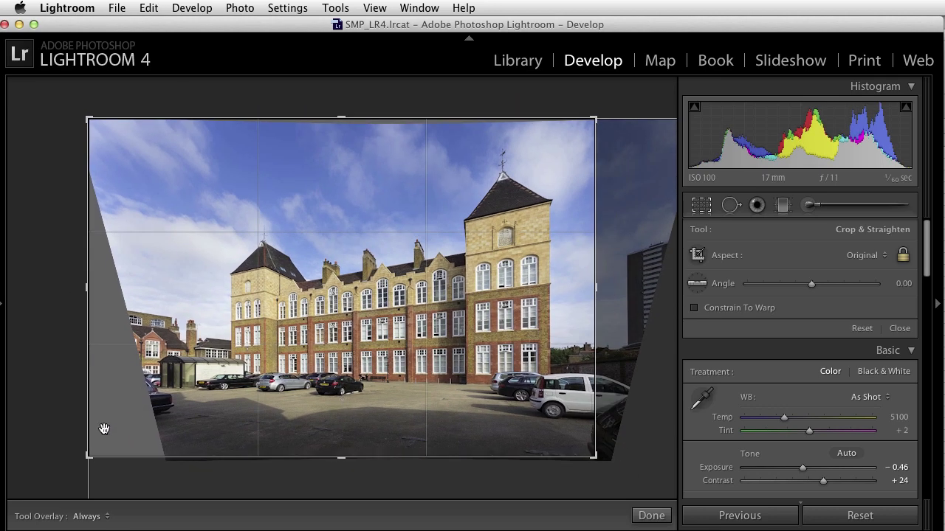
{"action": "left_click_drag", "start_coordinate": [88, 455], "coordinate": [115, 441]}
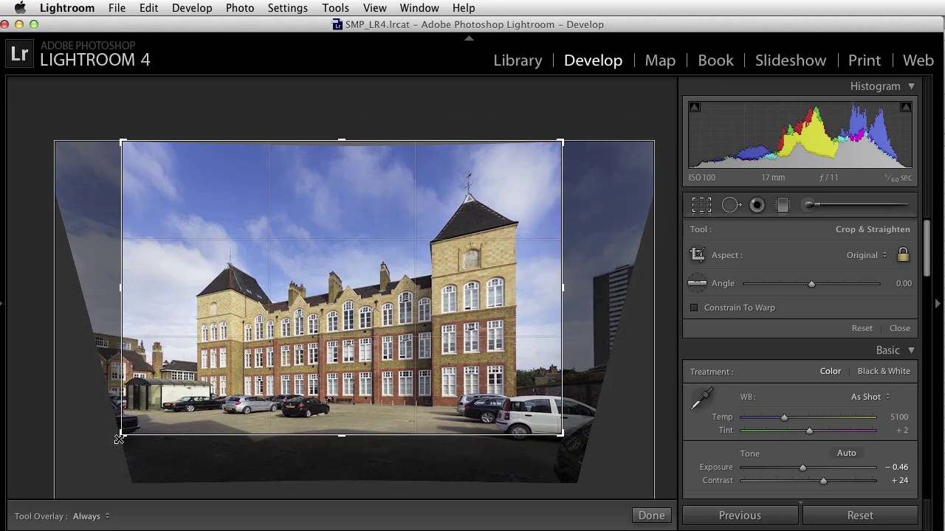
{"action": "left_click_drag", "start_coordinate": [208, 379], "coordinate": [204, 375]}
{"action": "left_click_drag", "start_coordinate": [123, 435], "coordinate": [124, 432]}
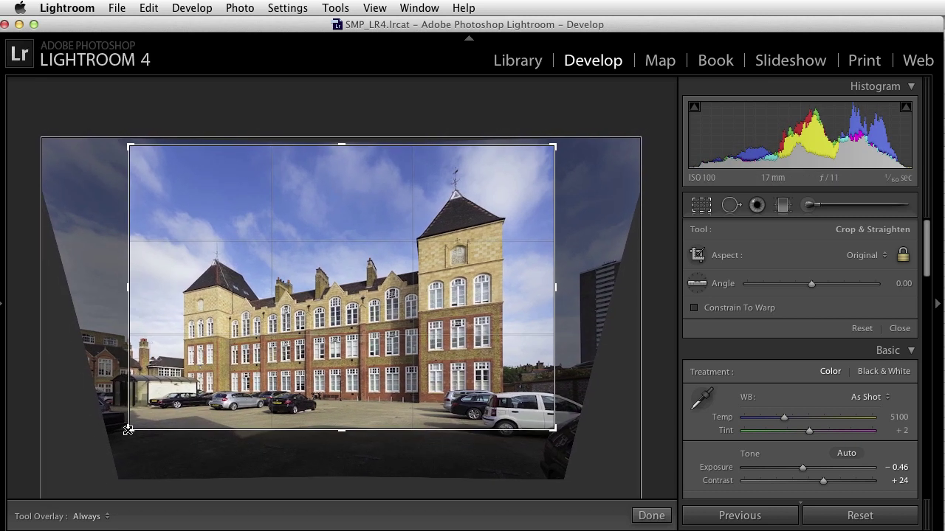
{"action": "left_click_drag", "start_coordinate": [158, 406], "coordinate": [163, 387]}
{"action": "left_click_drag", "start_coordinate": [129, 428], "coordinate": [133, 426]}
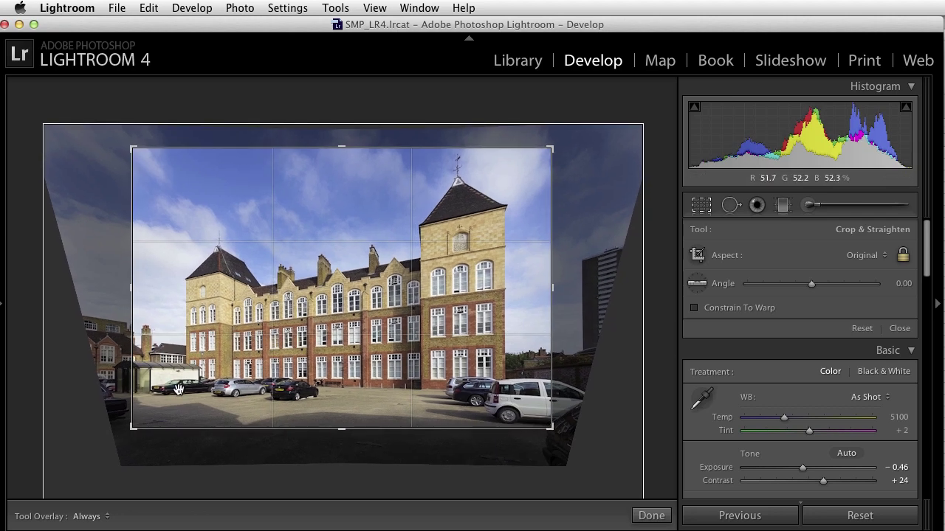
{"action": "left_click", "coordinate": [651, 515]}
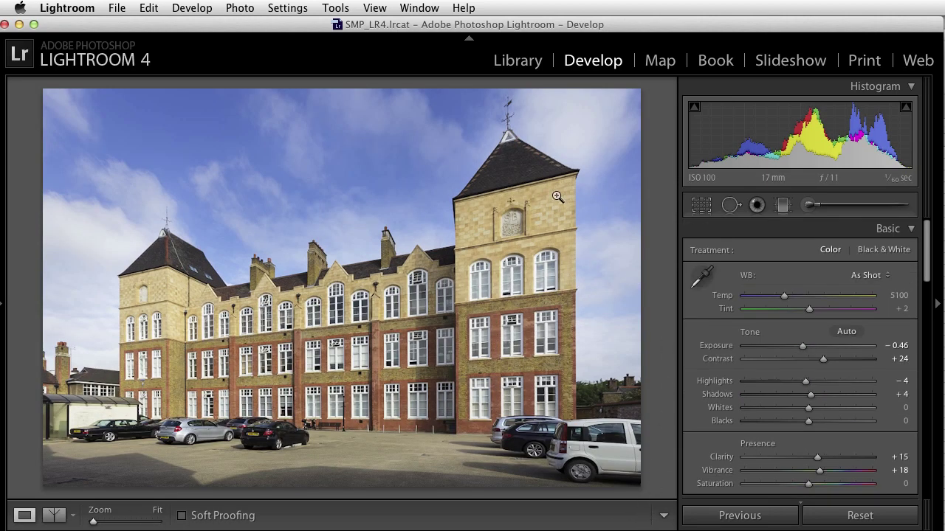